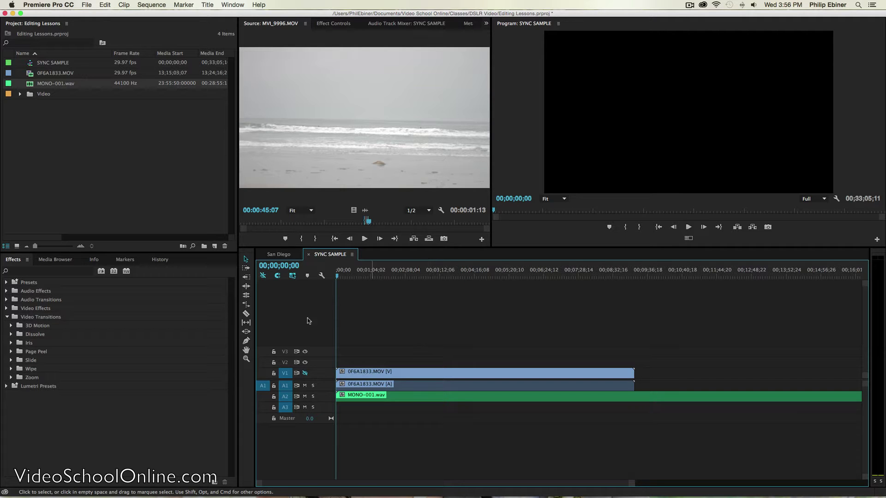
click(47, 72)
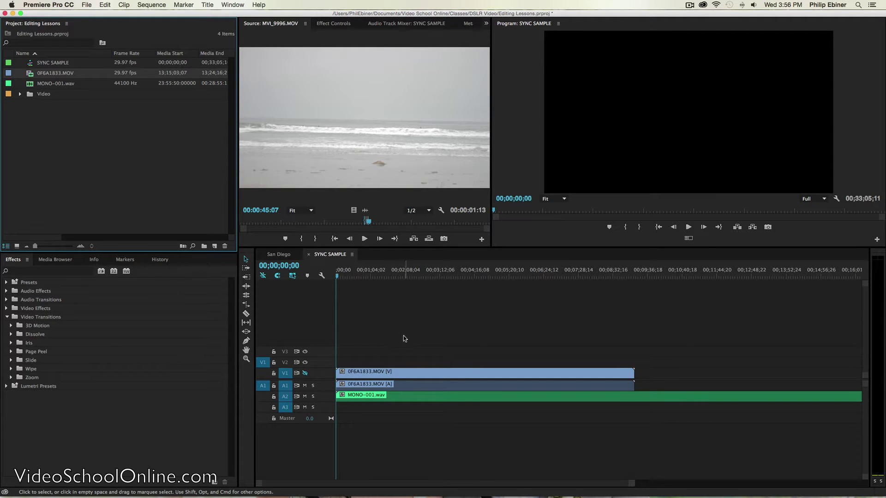
click(386, 367)
drag(385, 367, 397, 374)
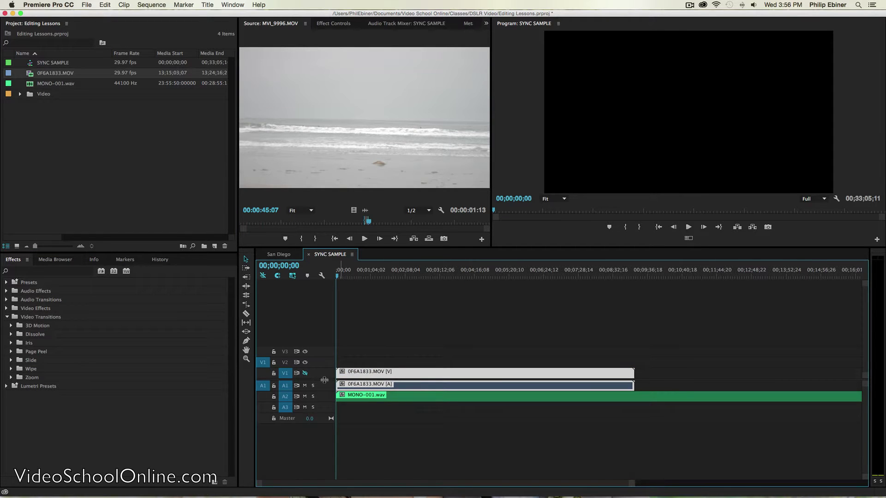
click(389, 398)
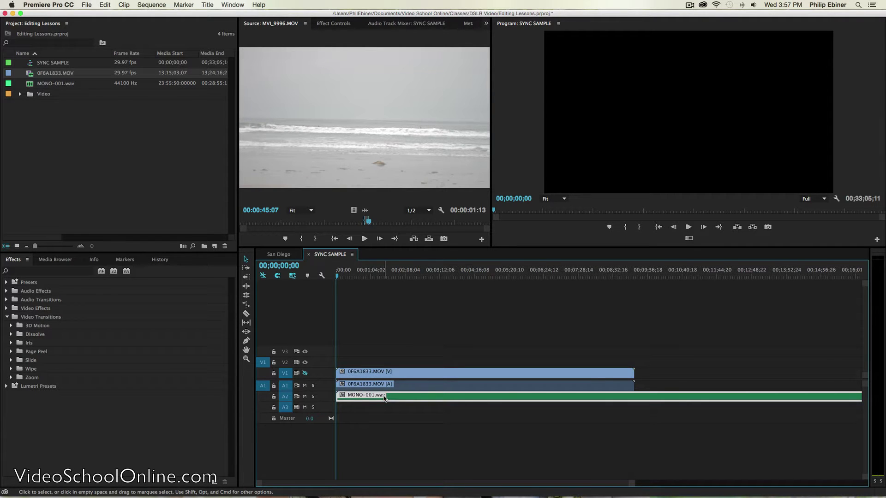
Expand audio tracks A1 and A2 in the SYNC SAMPLE sequence so their clip waveforms can be seen
double_click(322, 399)
double_click(324, 390)
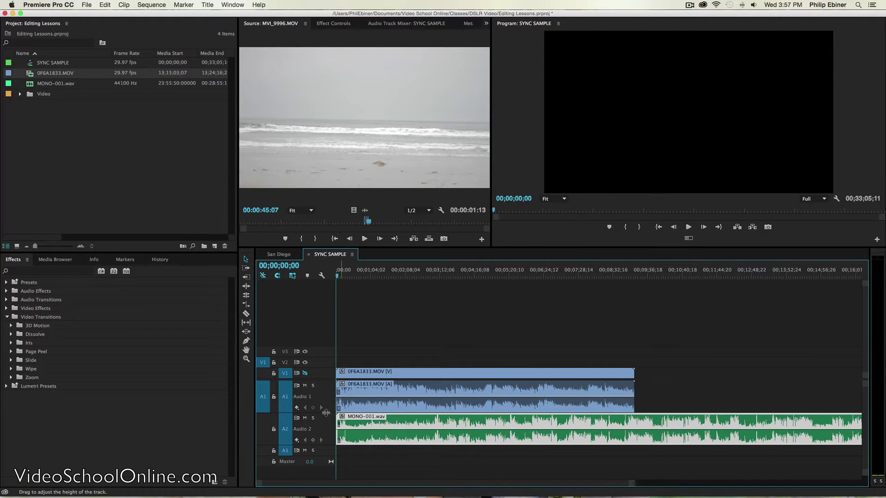
drag(319, 412, 319, 411)
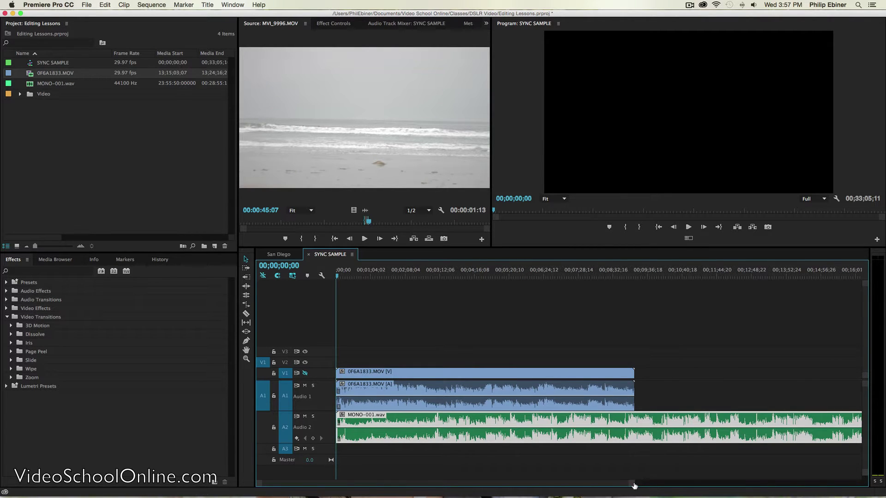
Examine the waveforms and relative lengths of the 0F6A1833.MOV and MONO-001.wav clips at several timeline scales
drag(634, 484, 456, 483)
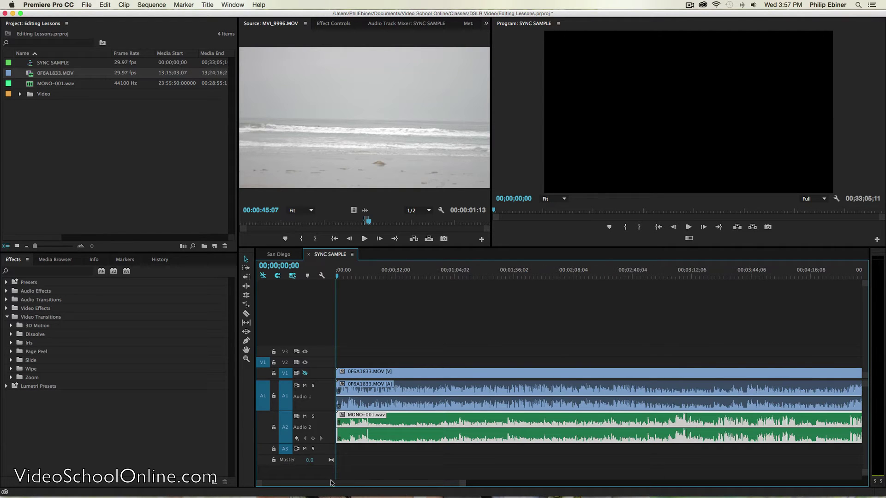
drag(318, 483, 467, 490)
key(Home)
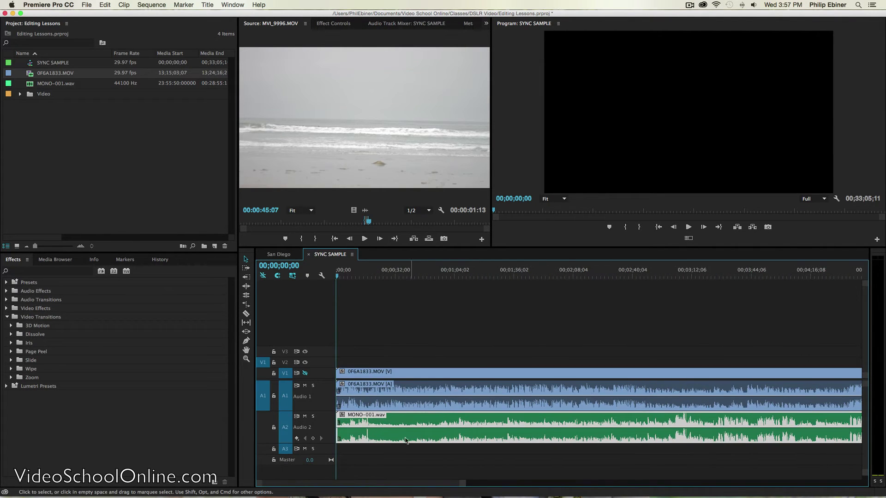
key(minus)
key(minus)
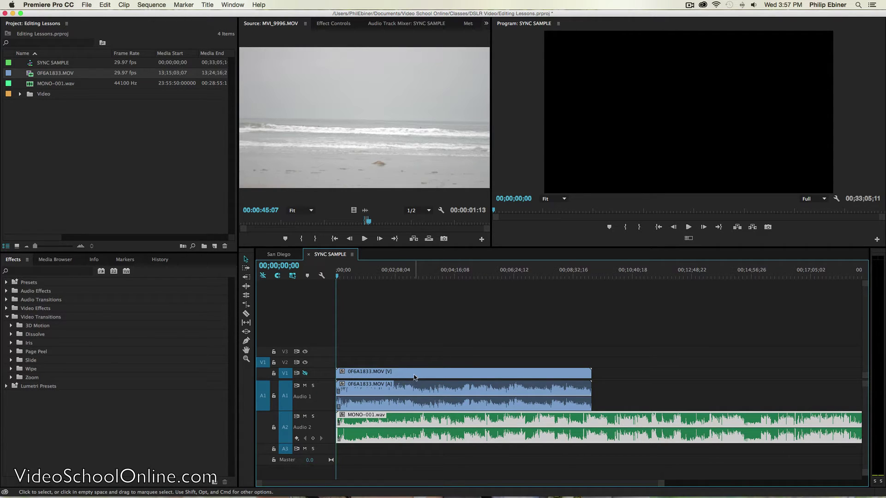
key(minus)
key(minus)
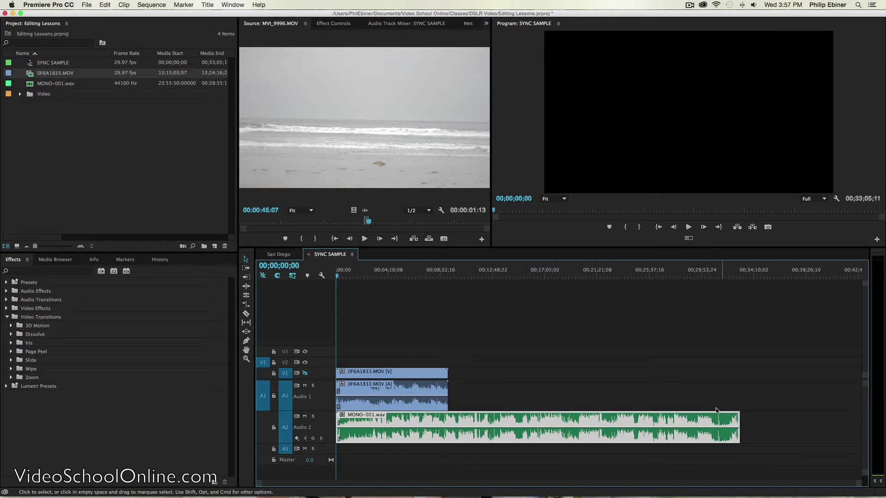
key(equal)
key(equal)
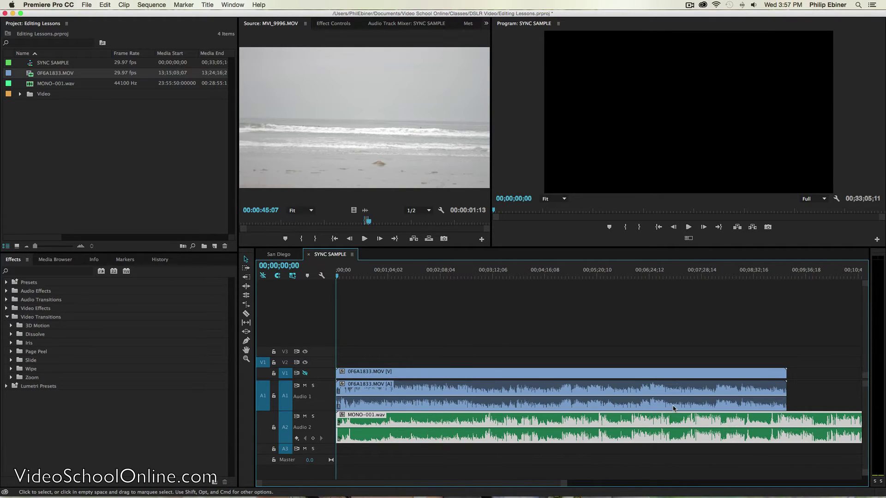
Shift the 0F6A1833.MOV clip about 40 seconds into the sequence and synchronize it with MONO-001.wav by audio, using track channel 1
drag(652, 400, 707, 376)
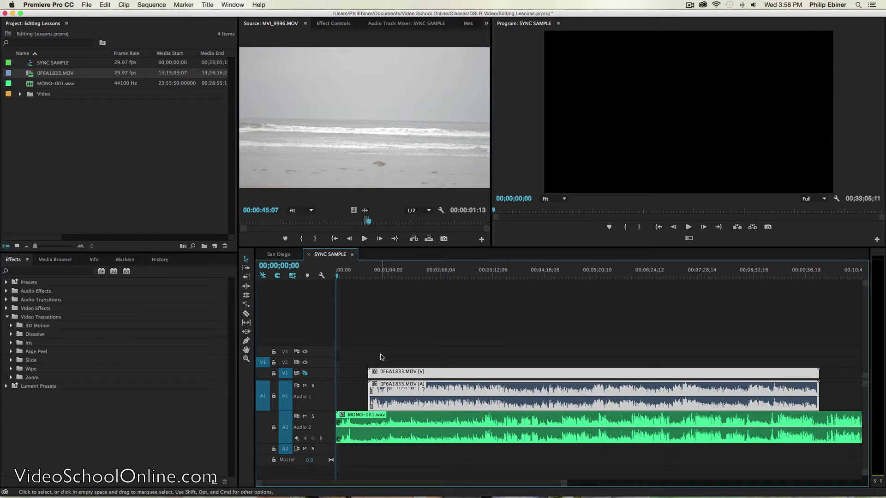
drag(377, 351, 409, 439)
right_click(392, 392)
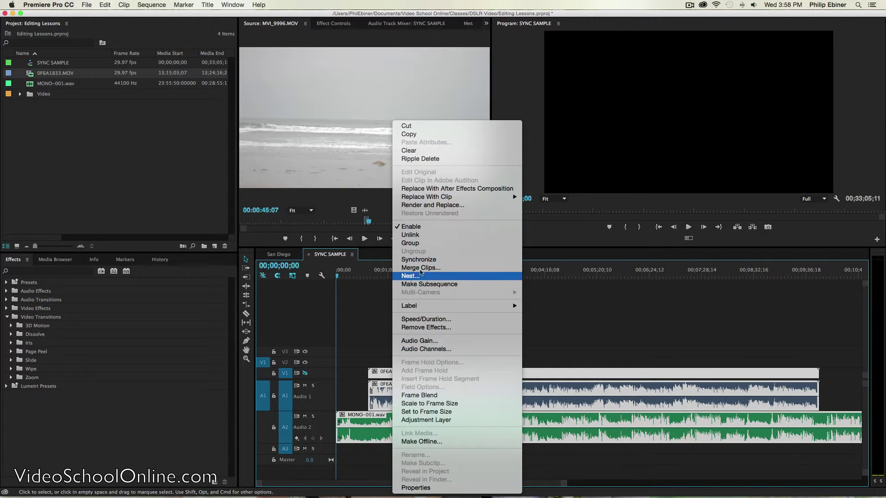
click(416, 260)
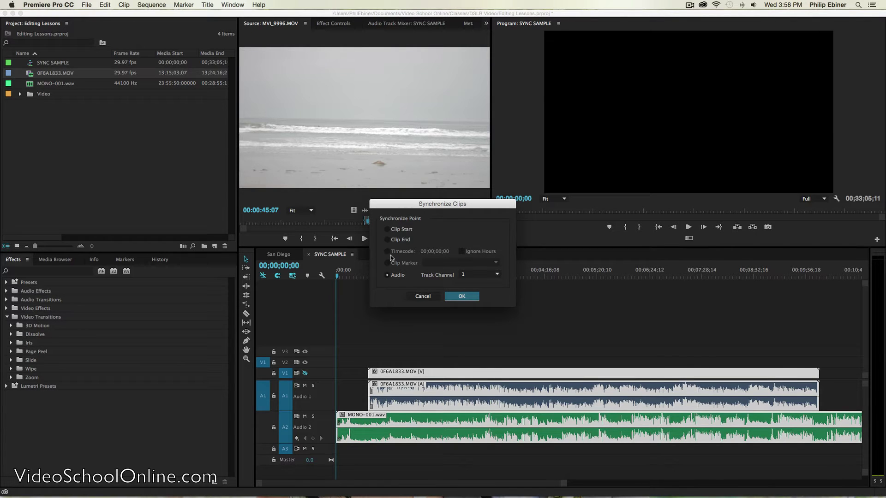
click(387, 275)
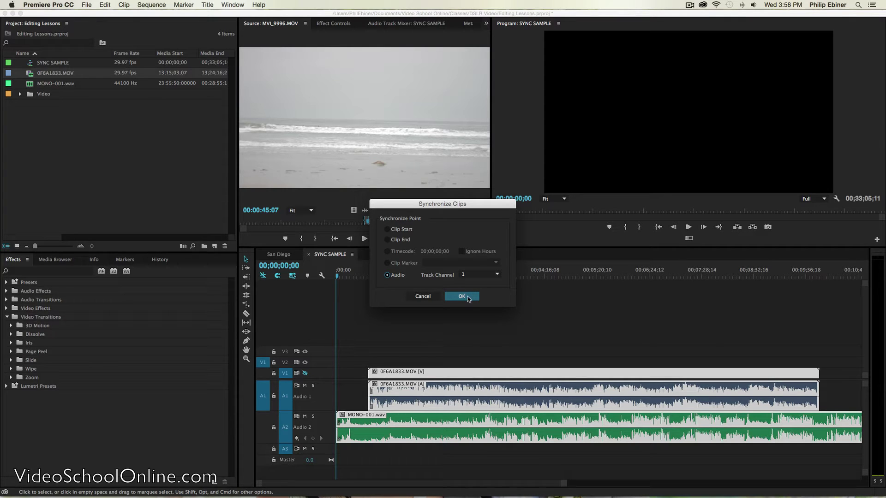
click(462, 296)
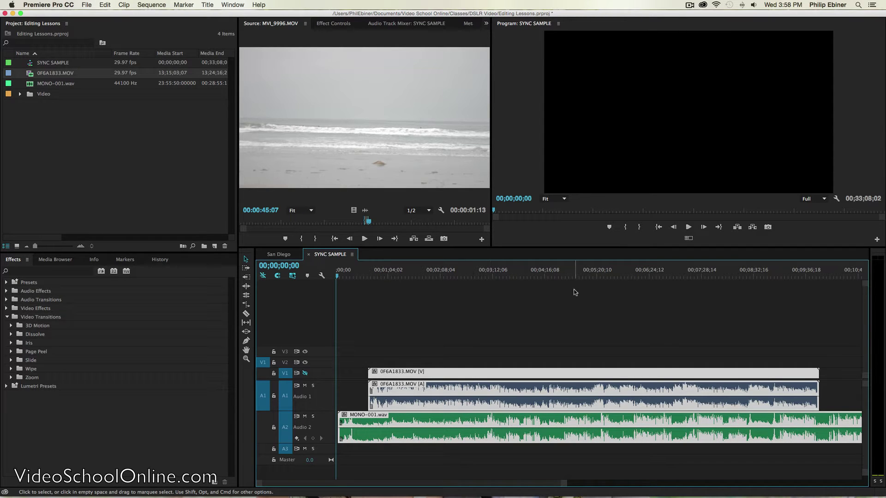
Inspect the alignment of the camera and recorder waveforms closely around 00;00;48;07
click(377, 276)
drag(378, 276, 376, 276)
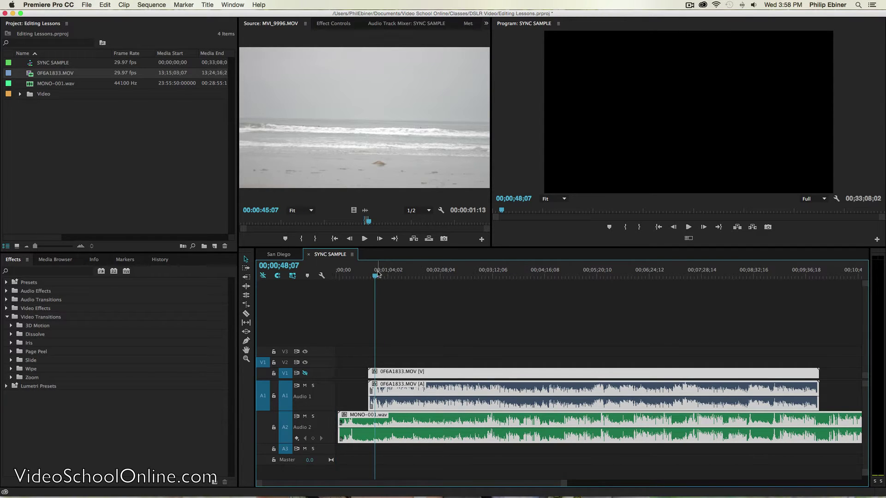
key(=)
key(=)
key(=)
key(=)
key(=)
key(=)
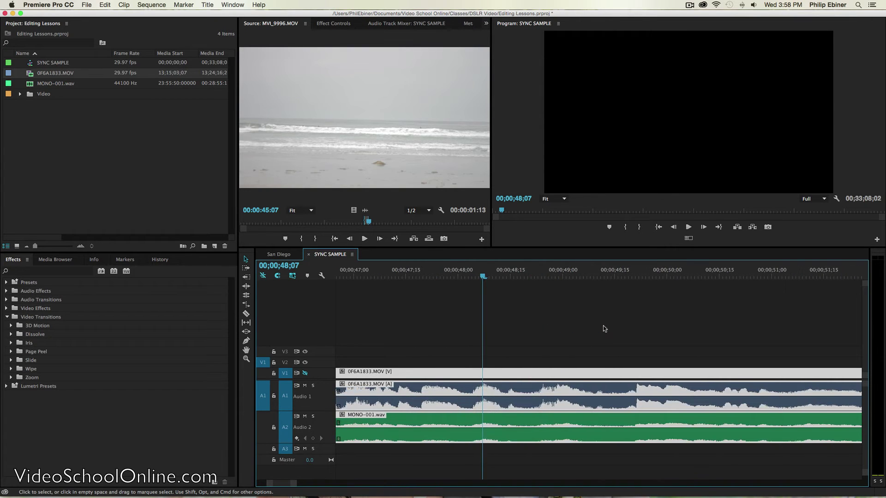
key(=)
click(396, 281)
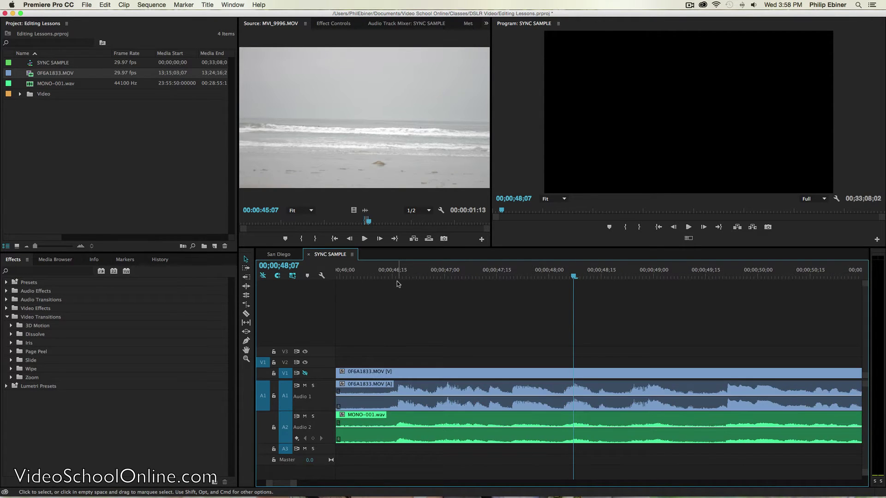
drag(395, 273, 401, 282)
drag(401, 281, 407, 286)
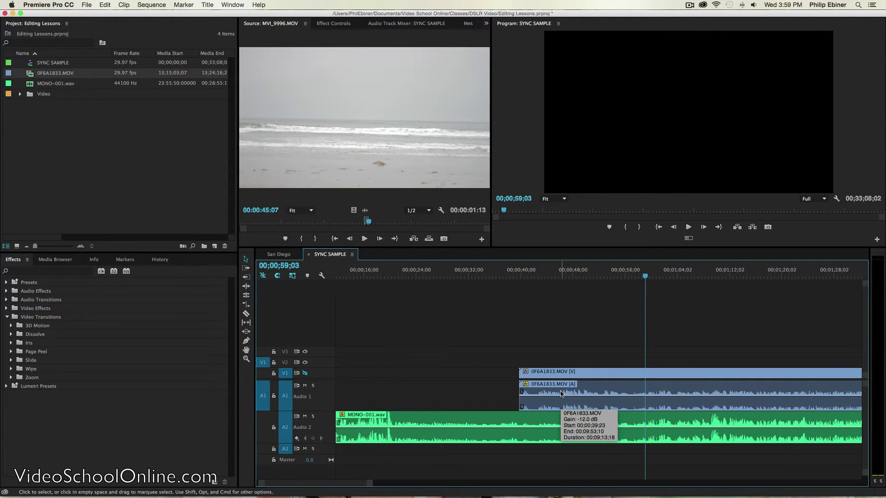
Unlink the video and audio of the 0F6A1833.MOV clip in the timeline
click(592, 388)
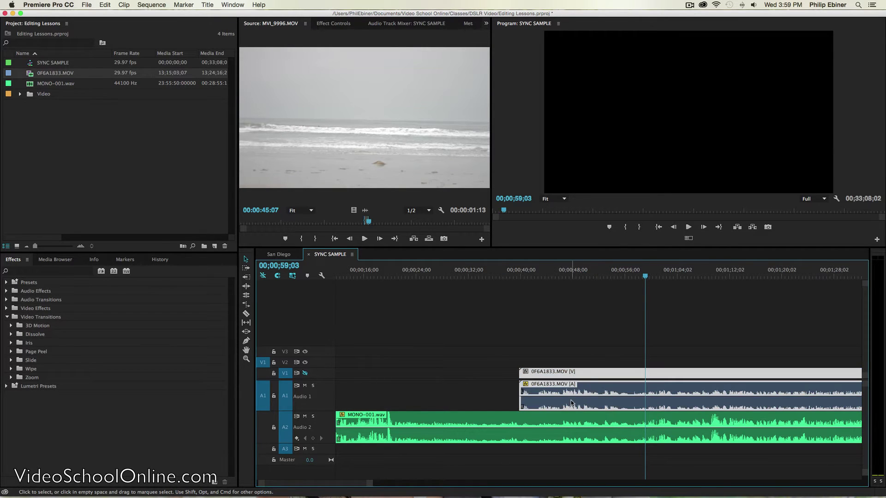
click(589, 365)
click(590, 387)
right_click(596, 377)
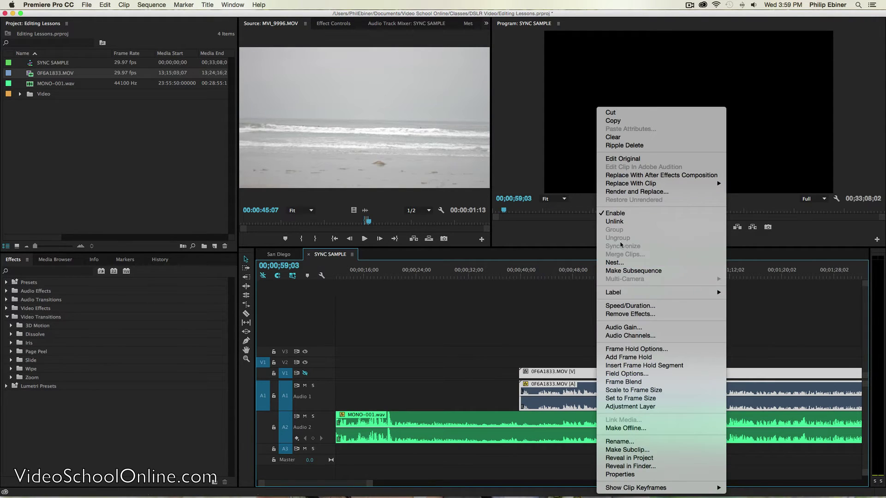
click(614, 222)
click(569, 340)
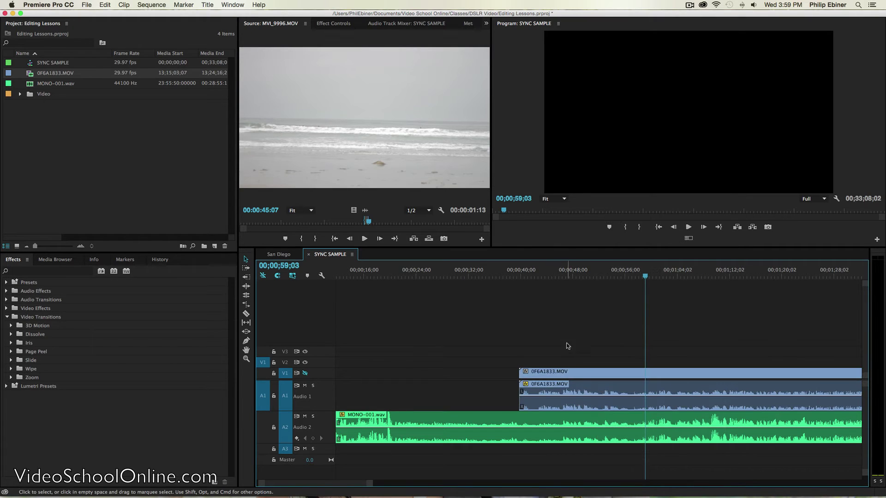
click(577, 372)
click(583, 386)
key(Delete)
key(ctrl+z)
key(ctrl+z)
Delete the camera audio of 0F6A1833.MOV from track A1, keeping its video and the MONO-001.wav clip
click(598, 373)
click(591, 382)
key(Delete)
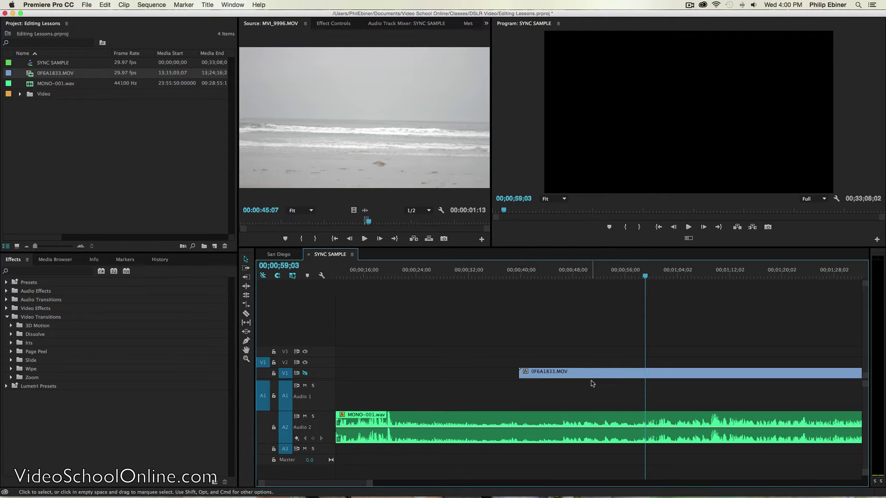
scroll(624, 381, right, 5)
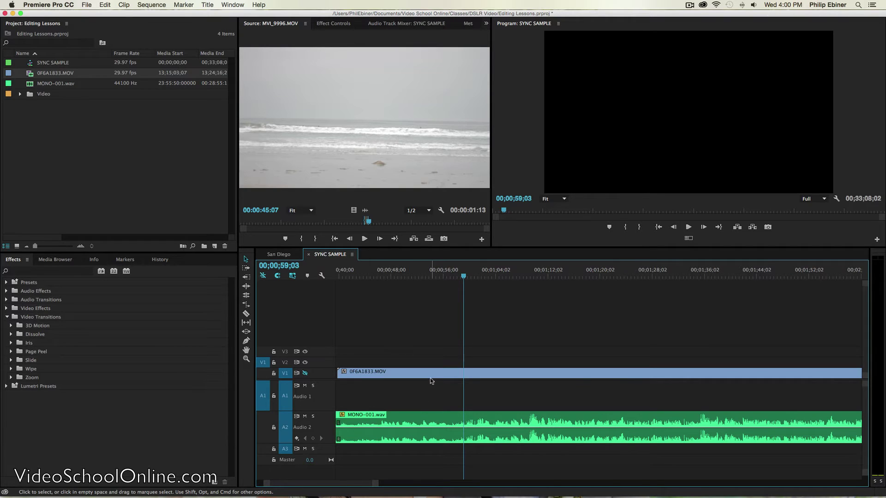
scroll(429, 380, down, 3)
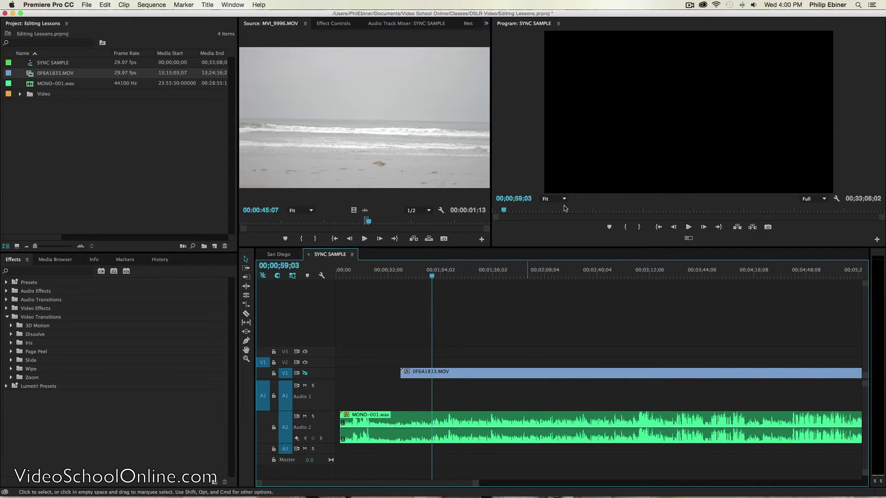
Search the computer for PluralEyes 3 and launch it
click(857, 5)
text(plur)
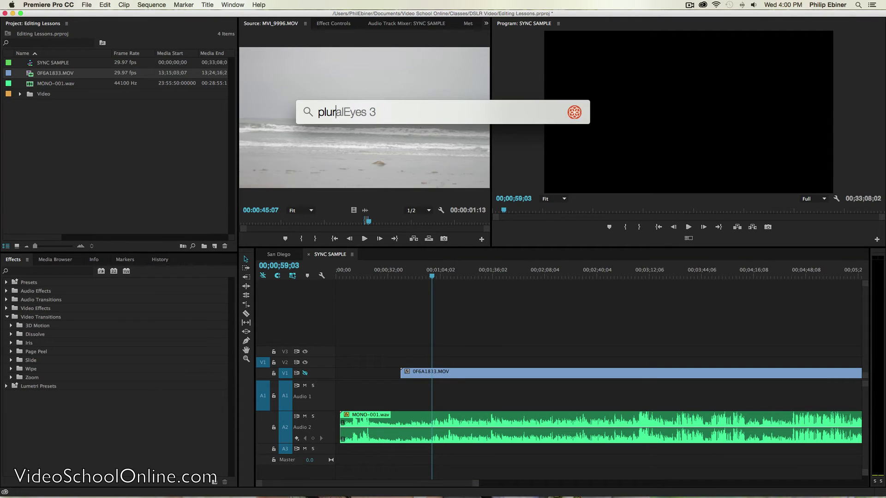
key(Return)
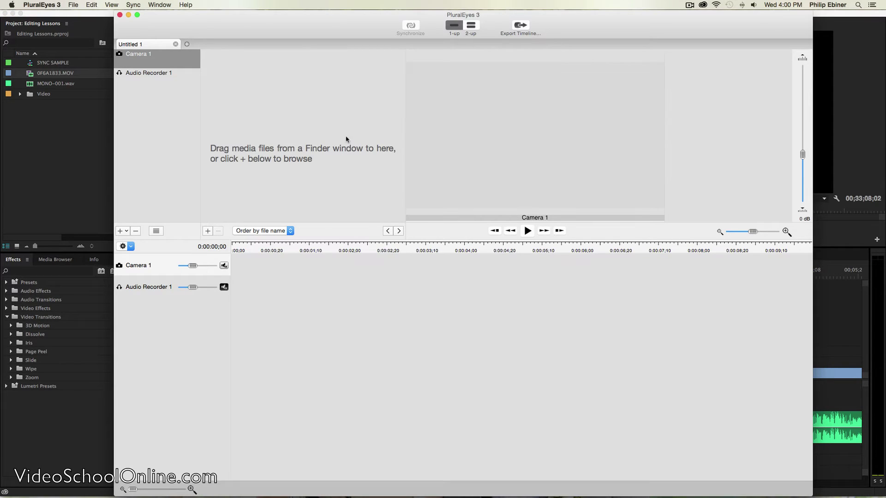
From the Finder folders, add MONO-001.wav to Audio Recorder 1 and 0F6A1833.MOV to Camera 1 in PluralEyes 3
key(super+Tab)
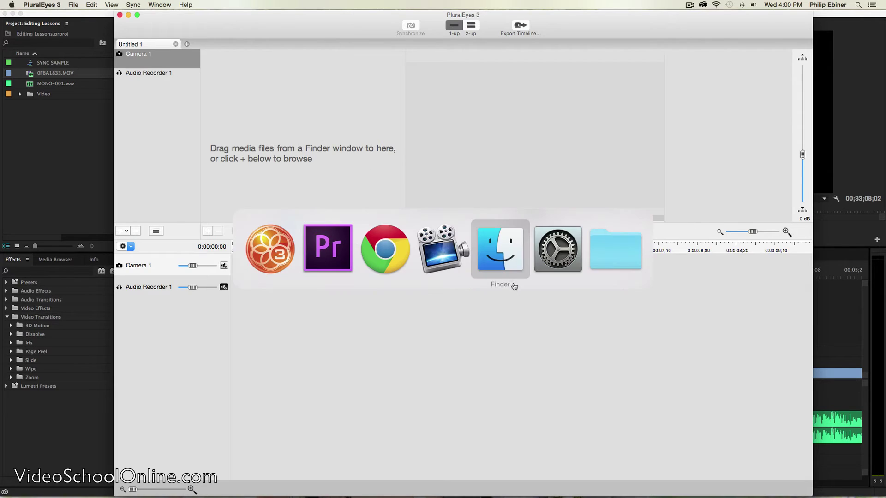
drag(337, 92, 289, 282)
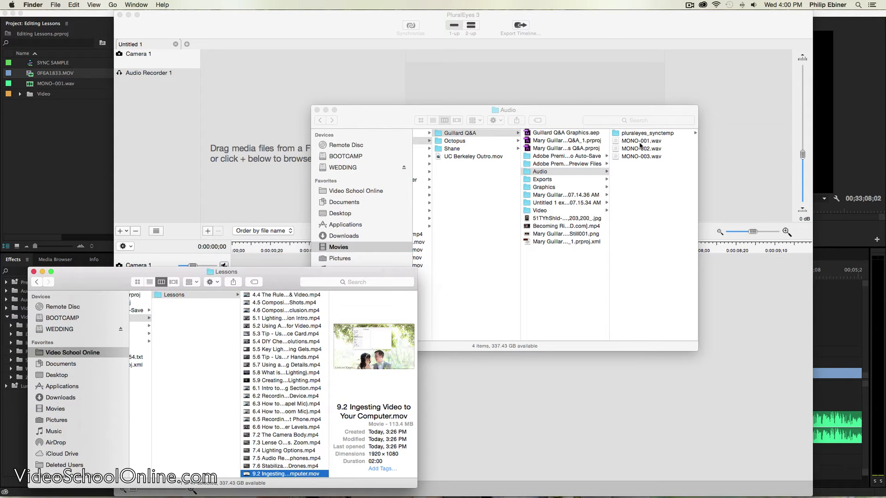
drag(641, 141, 166, 75)
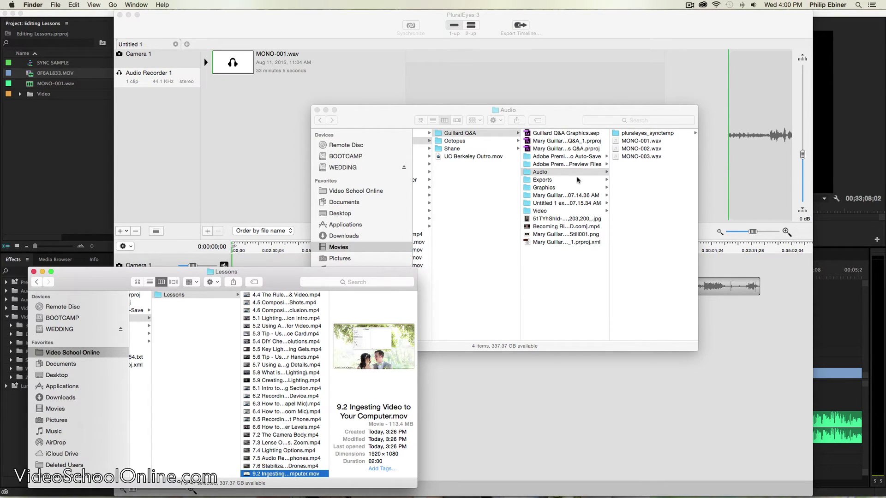
click(549, 211)
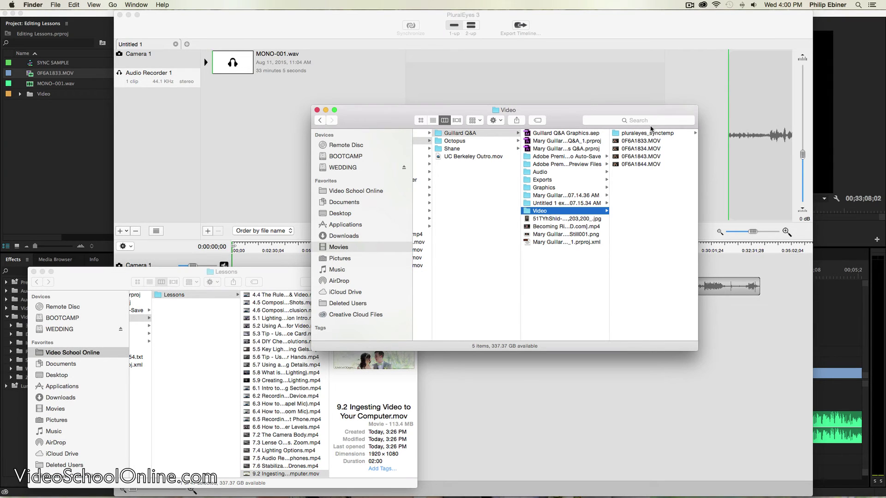
drag(549, 212, 146, 66)
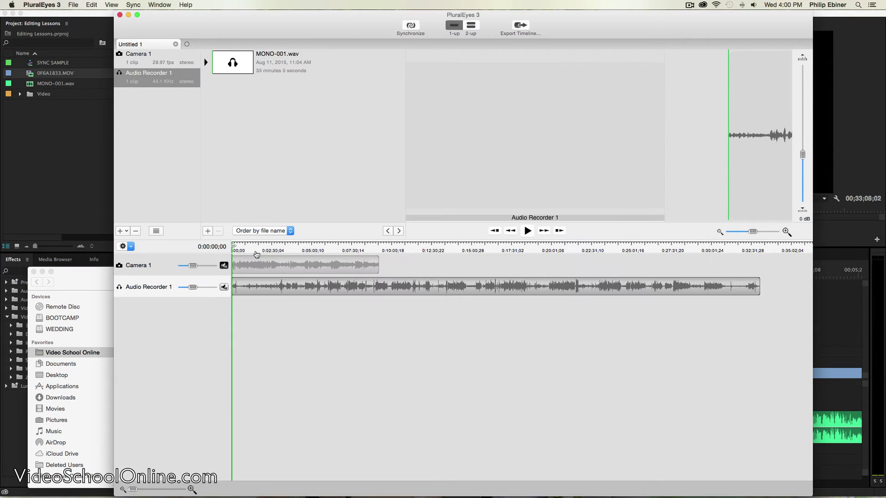
Synchronize the Camera 1 and Audio Recorder 1 clips and scrub along the aligned timeline
drag(238, 250, 212, 252)
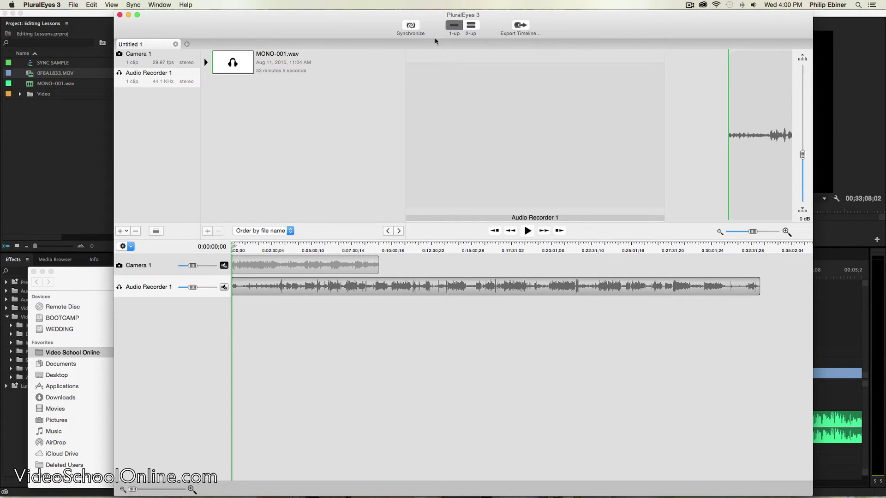
click(411, 26)
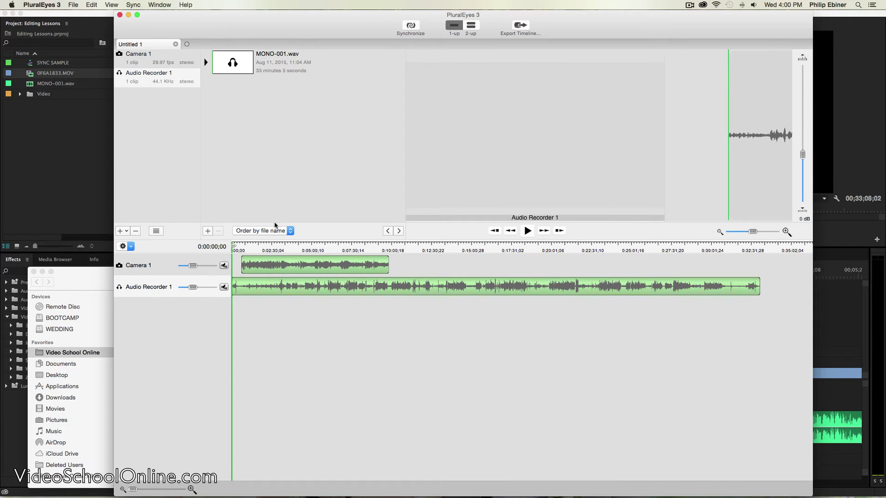
drag(277, 250, 345, 253)
Export the synchronized timeline as Final Cut Pro XML for Premiere to the Desktop and dismiss the exports list
click(522, 26)
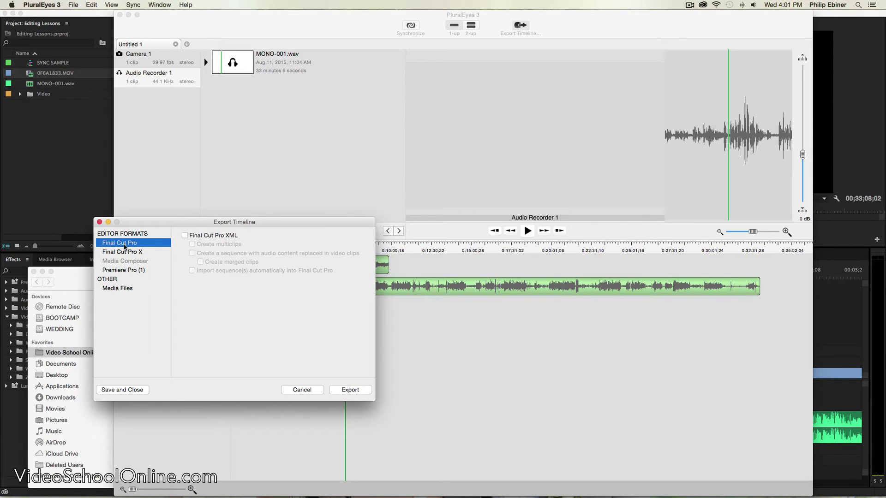
click(133, 270)
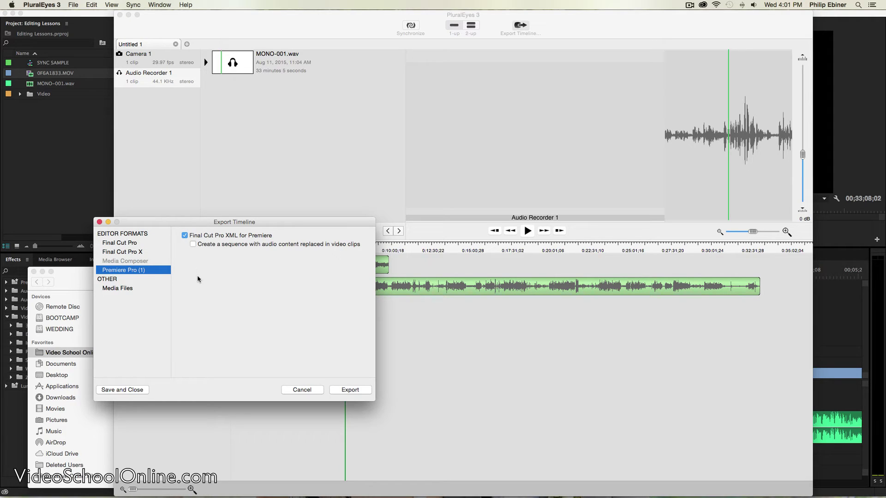
click(253, 236)
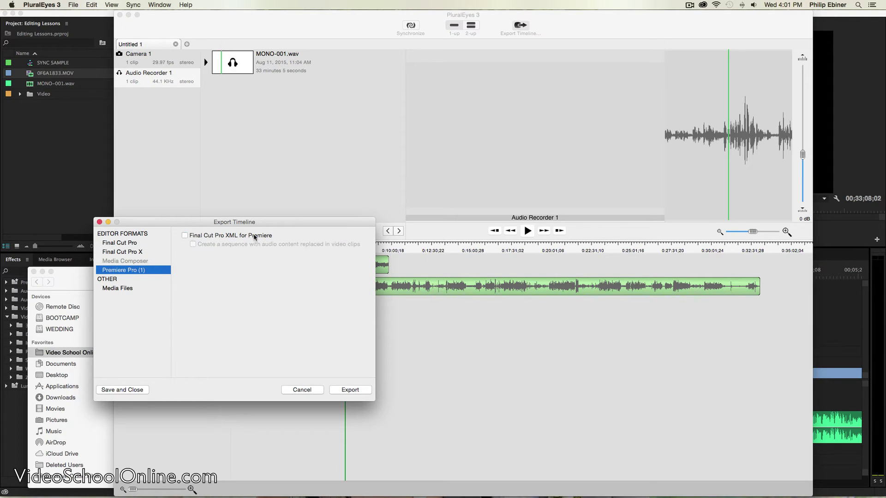
click(201, 236)
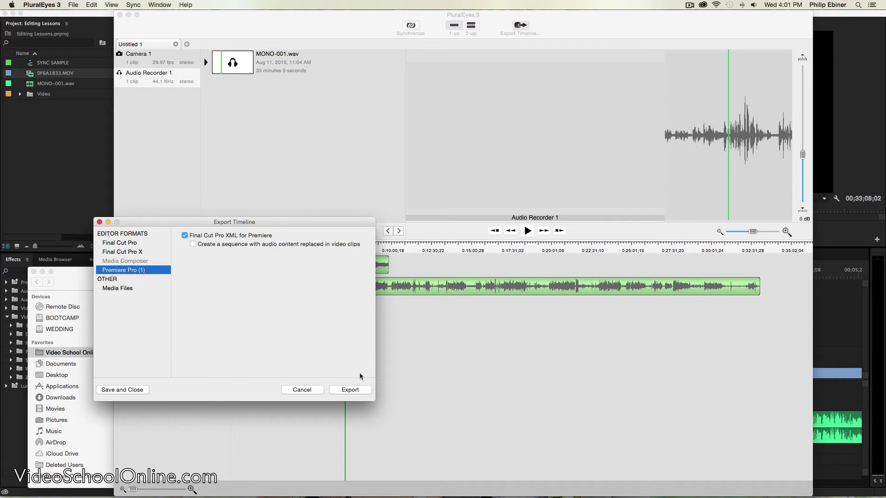
click(352, 390)
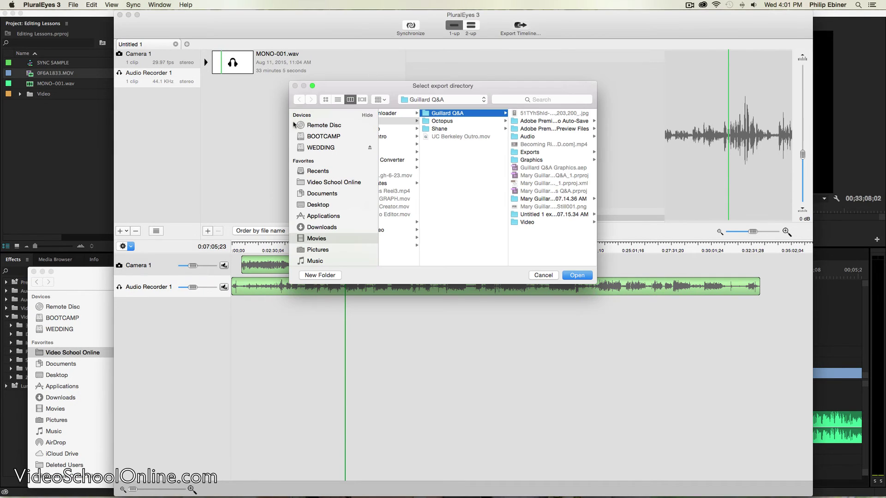
click(325, 204)
key(Return)
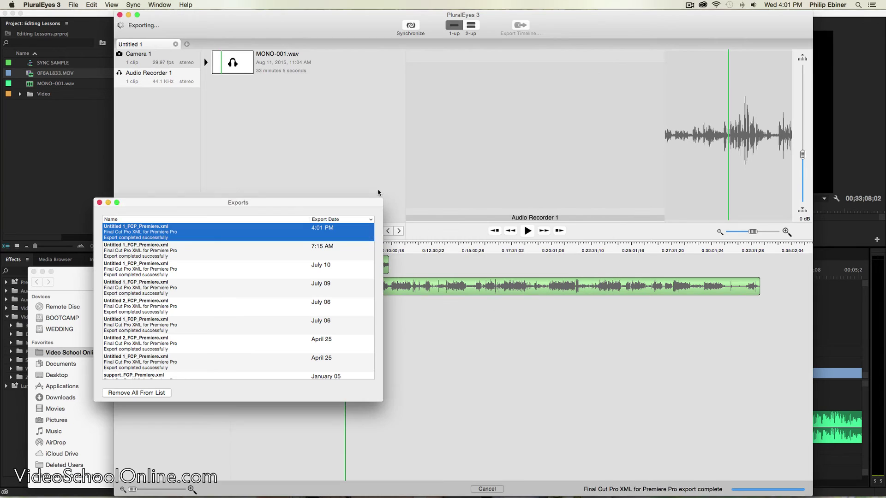
click(99, 202)
Switch to Finder and import Untitled 1_FCP_Premiere.xml from the Desktop's export folder into the Premiere Pro project
key(super+Tab)
key(super+Tab)
key(super+Tab)
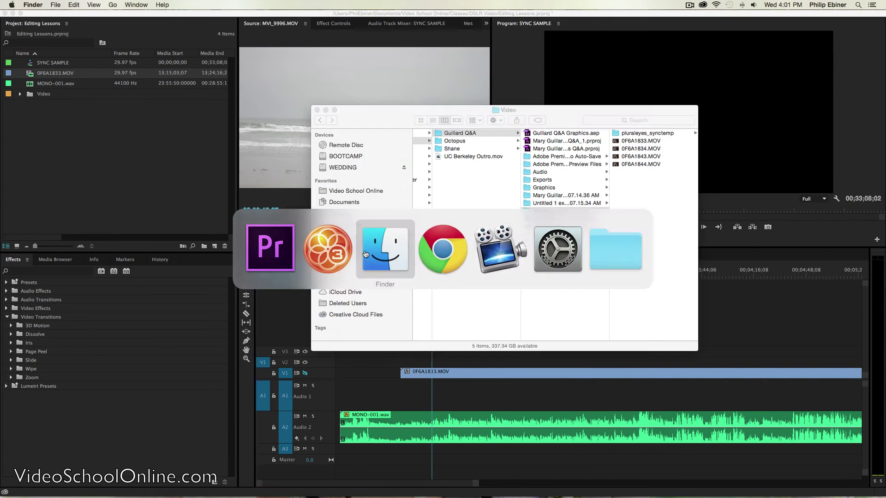
click(341, 213)
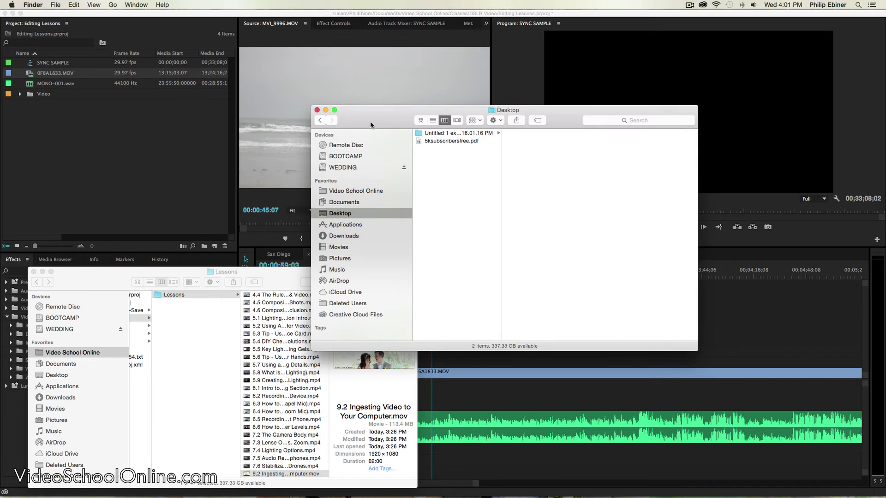
drag(376, 127, 290, 123)
click(363, 135)
click(365, 128)
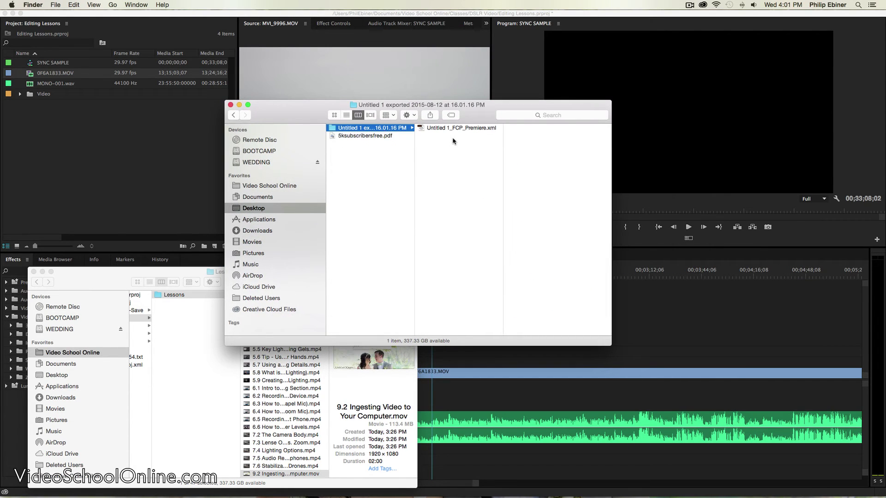
click(470, 128)
drag(471, 128, 85, 143)
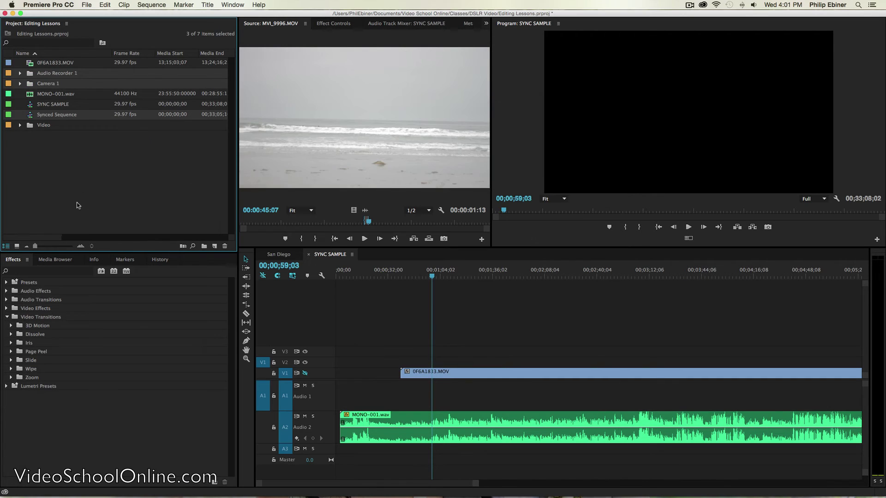
Open the imported Synced Sequence and turn off the output of its Video 1 track
click(81, 206)
click(80, 180)
click(54, 114)
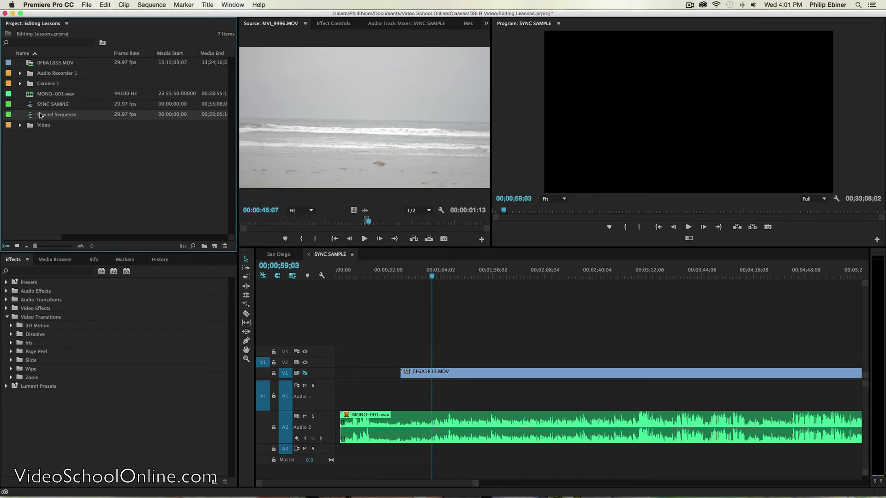
double_click(33, 116)
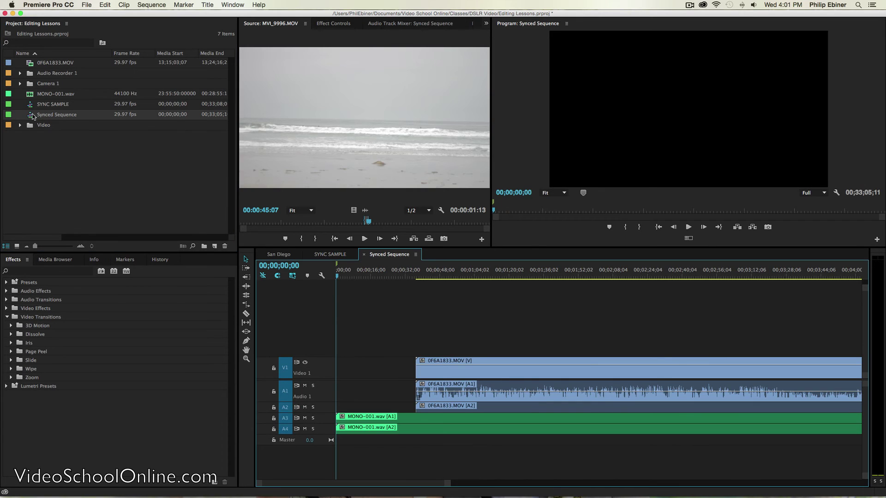
click(305, 362)
Play Synced Sequence briefly from 00;00;48;17 to check the sync, and compare it with the SYNC SAMPLE sequence
click(441, 276)
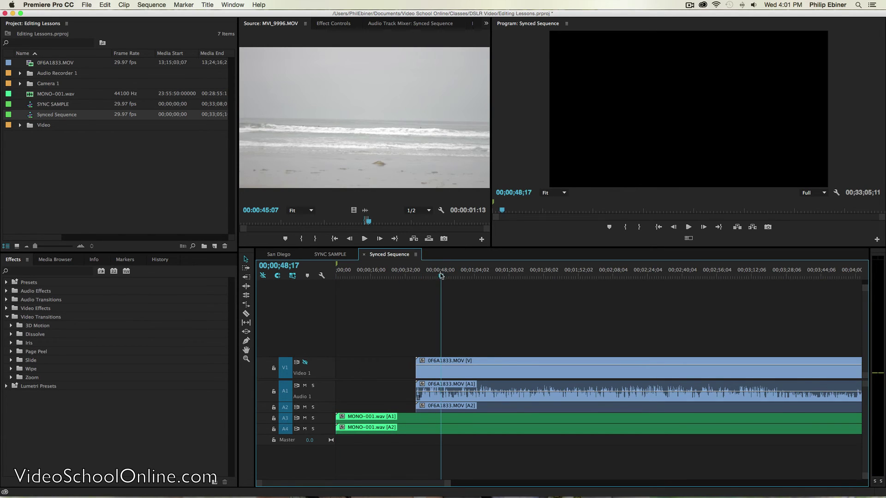
key(space)
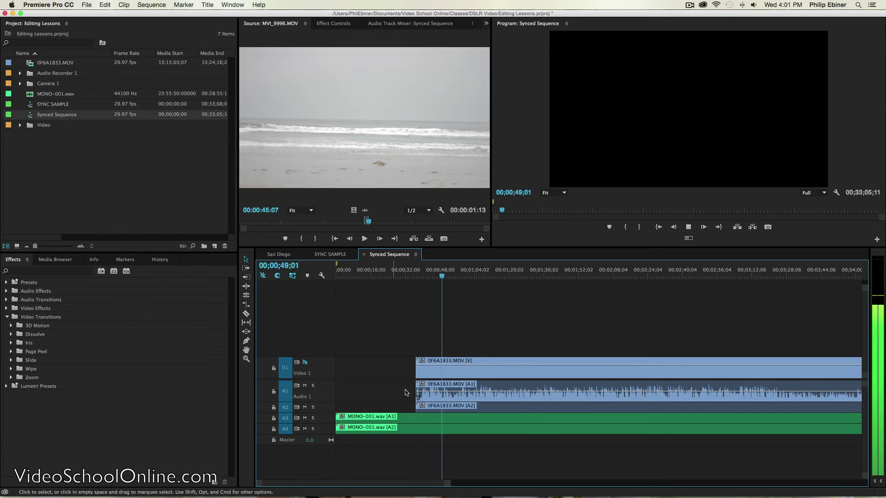
key(space)
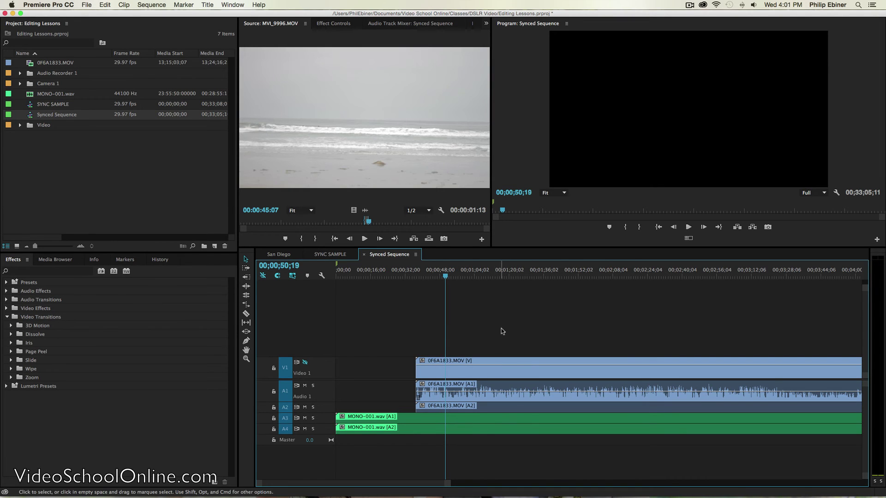
click(342, 256)
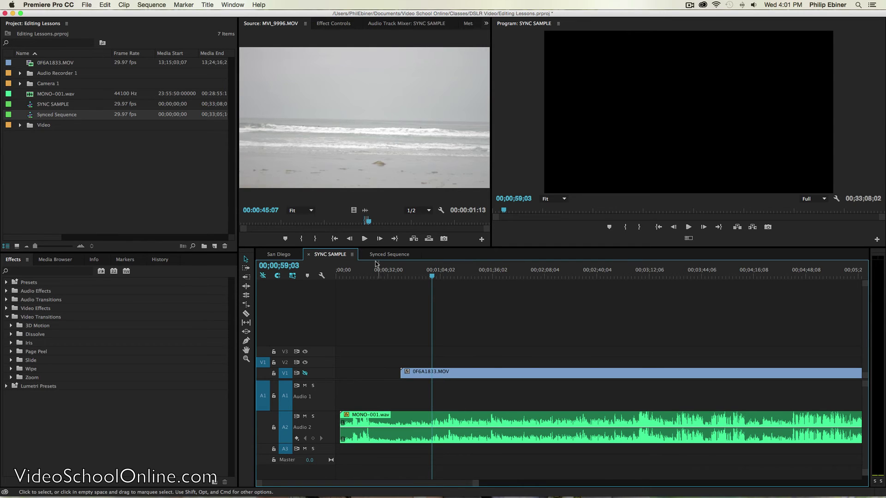
In Synced Sequence, delete the camera audio of 0F6A1833.MOV from tracks A1 and A2, keeping its video
click(390, 256)
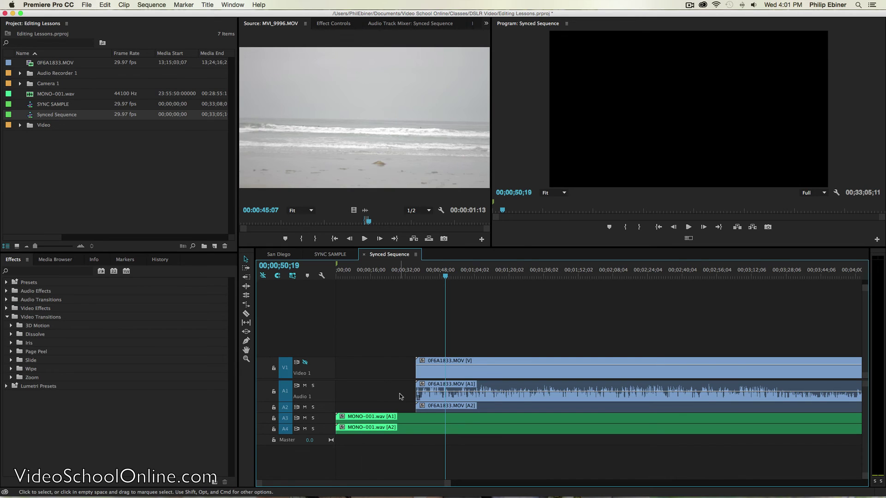
drag(401, 396, 451, 409)
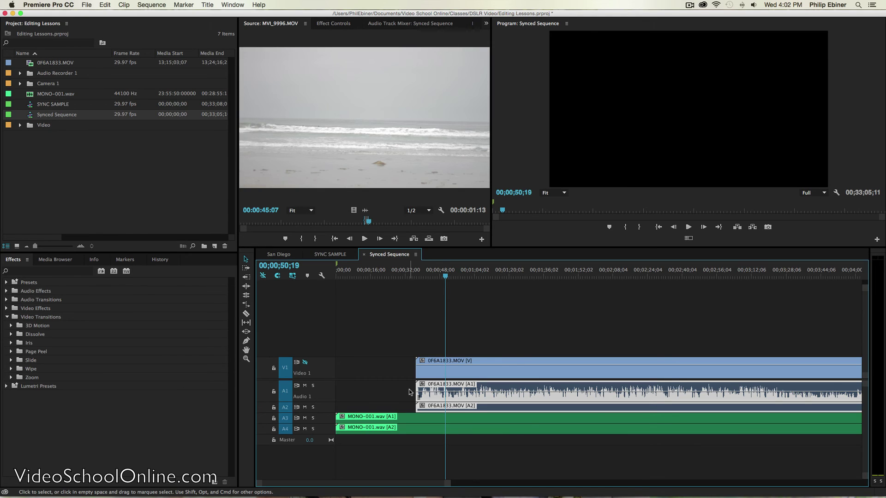
key(Delete)
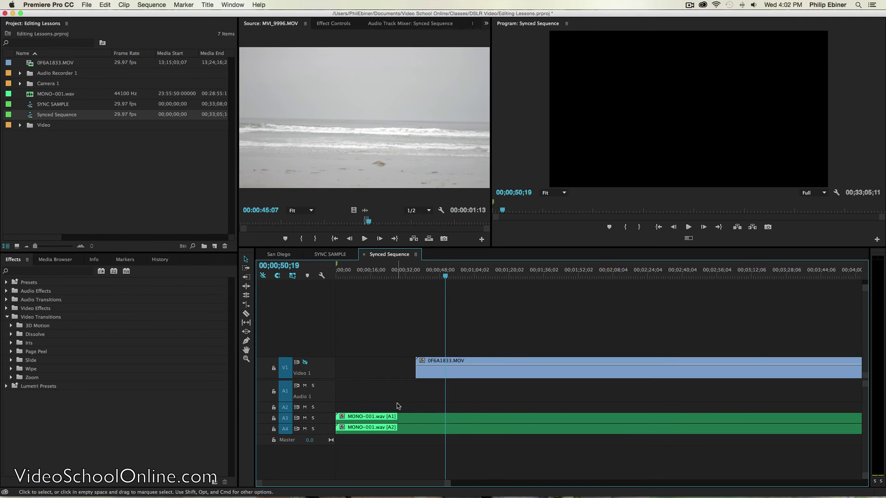
Delete the MONO-001.wav channel on track A4 and move the remaining MONO-001.wav clip from A3 to A1
click(417, 427)
key(Delete)
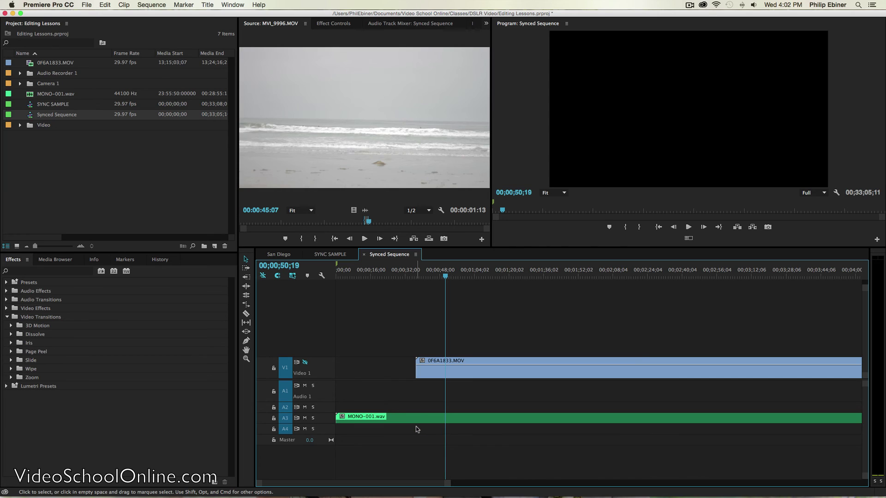
click(417, 418)
drag(417, 418, 417, 392)
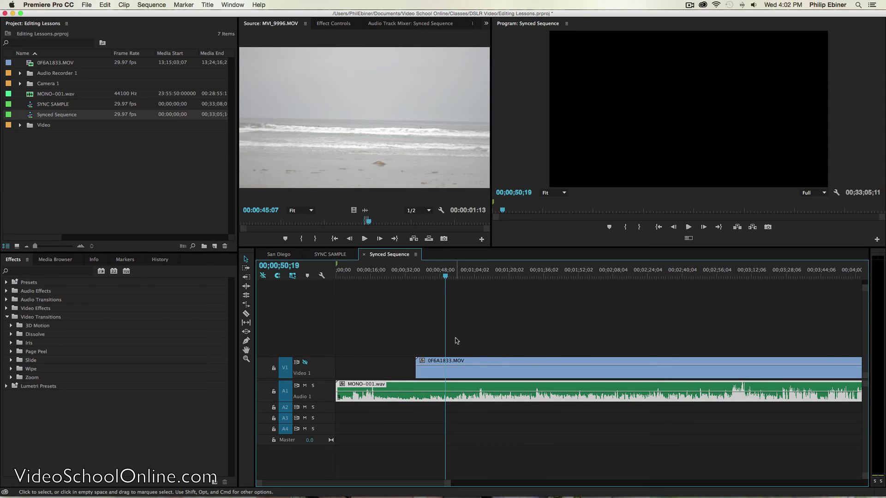
Return to the SYNC SAMPLE sequence and inspect the MONO-001.wav clip on track A2
click(327, 255)
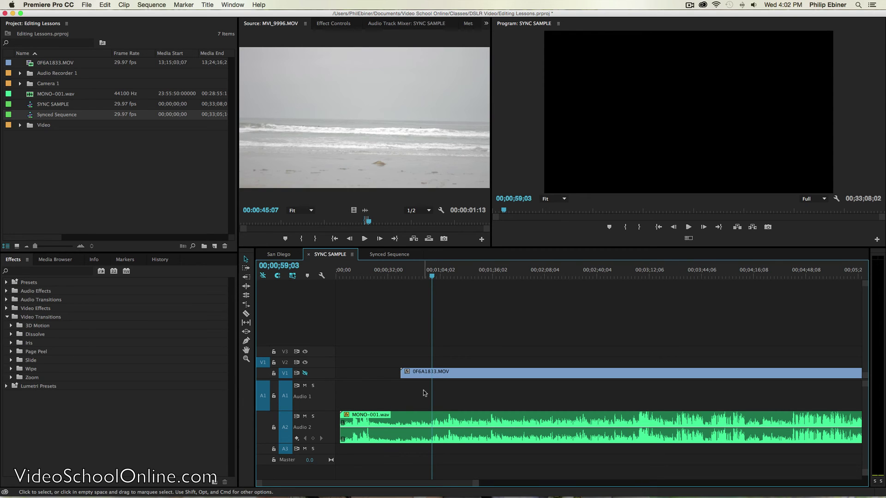
click(432, 423)
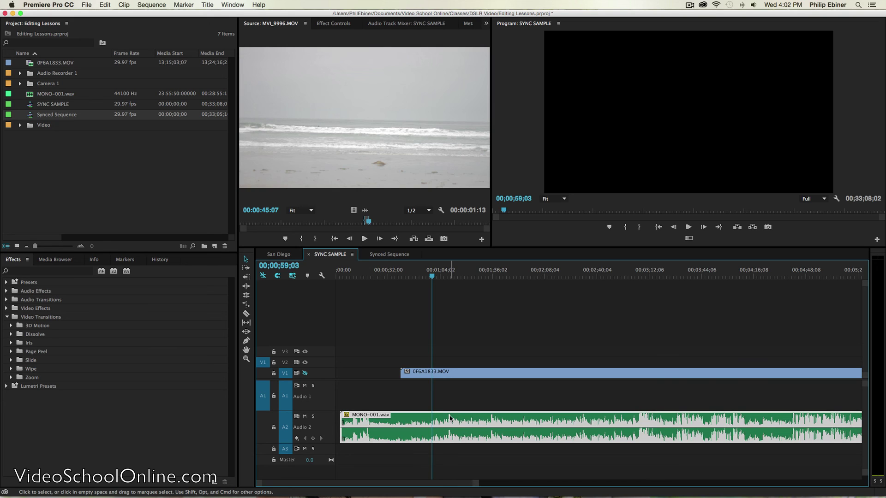
mouse_move(450, 418)
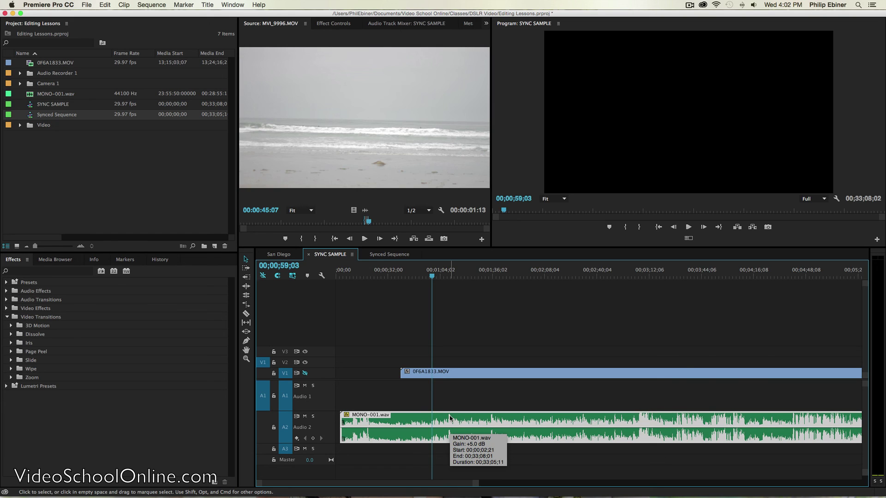